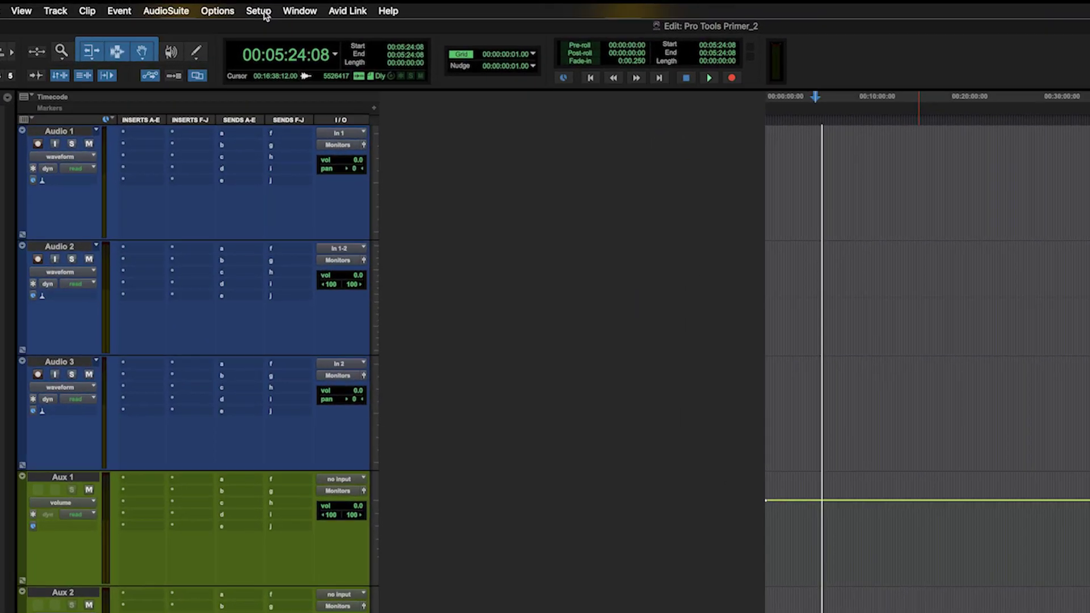
# Open I/O Setup from the Setup menu to list paths Out 1-2 through Out 23-24.
pyautogui.click(259, 12)
pyautogui.click(271, 90)
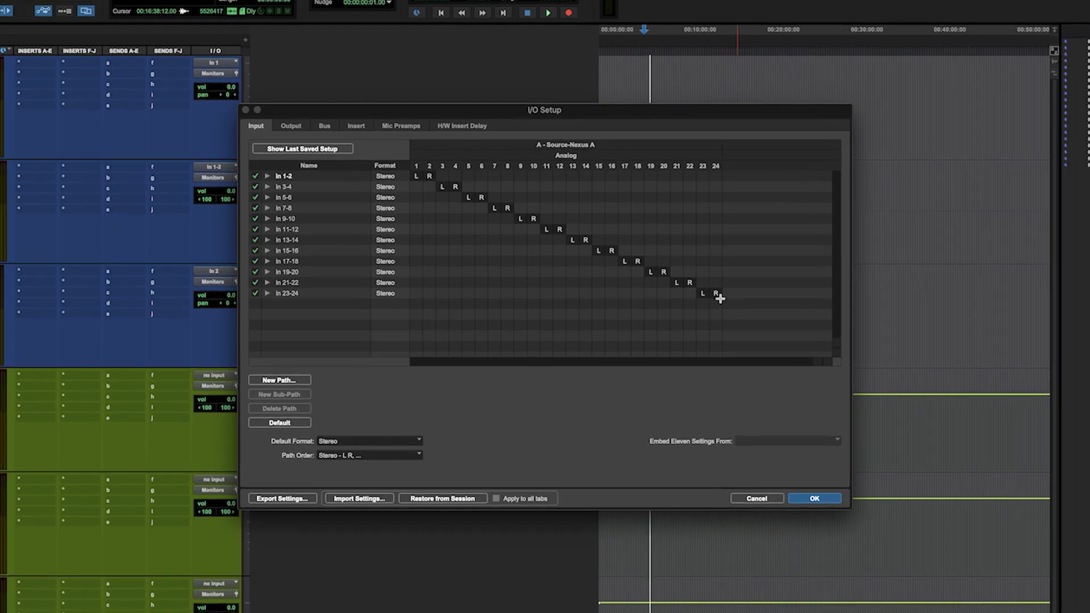
pyautogui.click(288, 127)
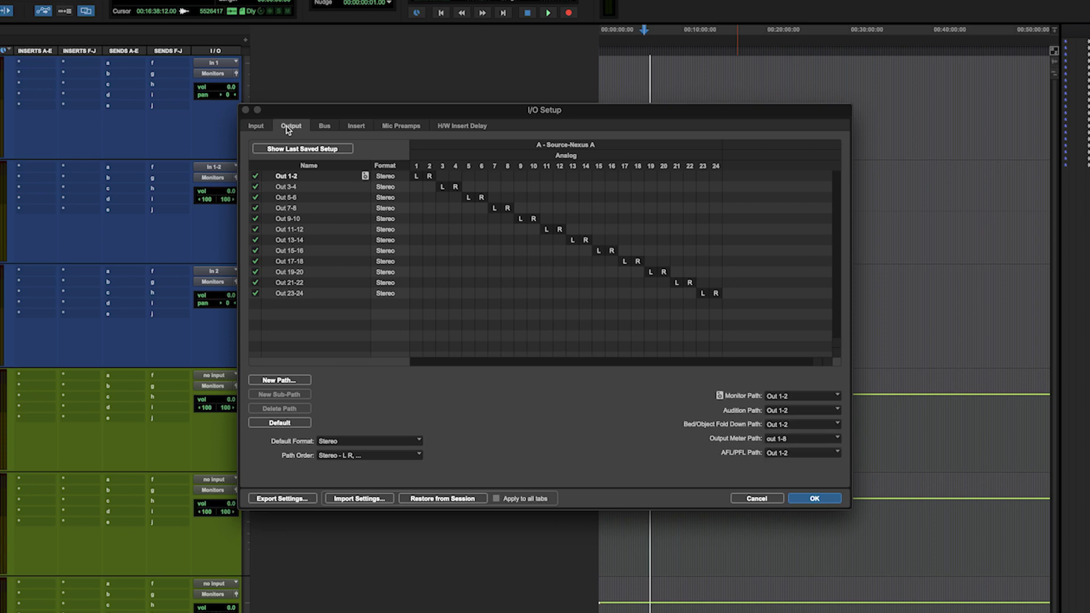
pyautogui.click(257, 127)
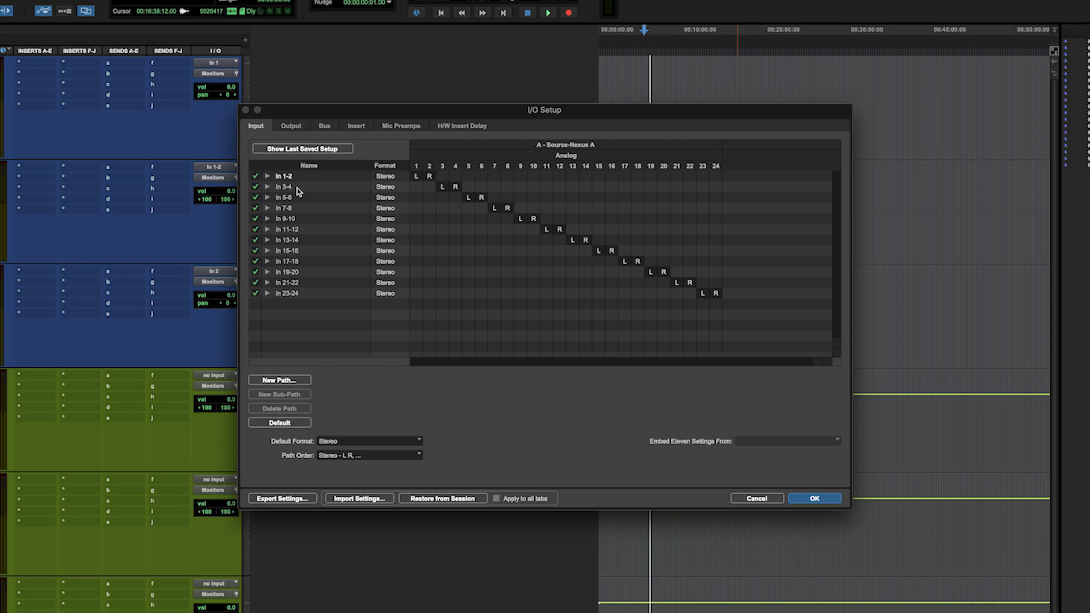
pyautogui.click(268, 176)
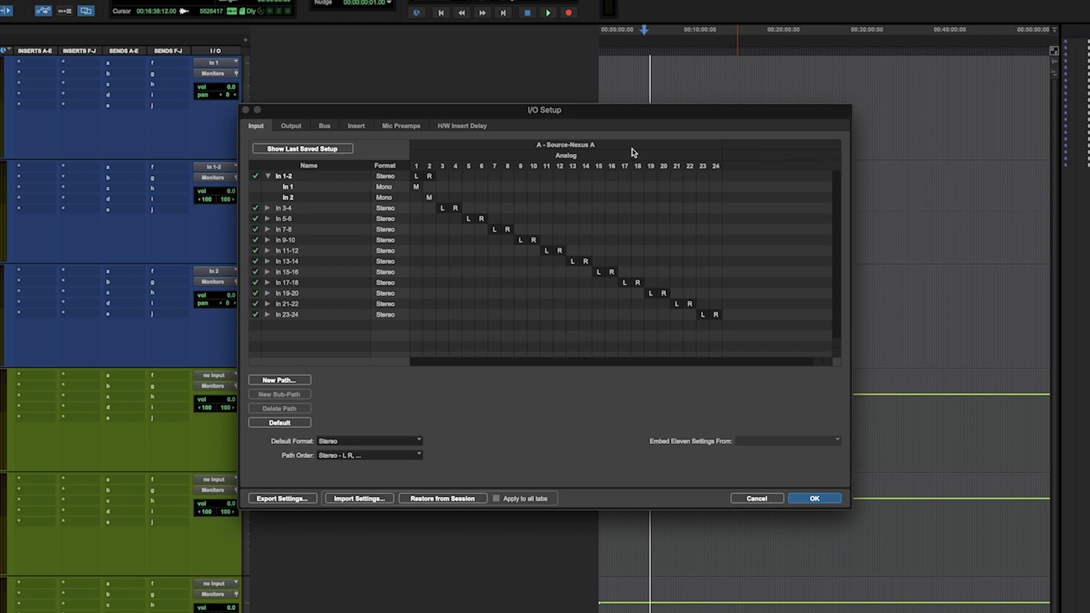
pyautogui.click(268, 175)
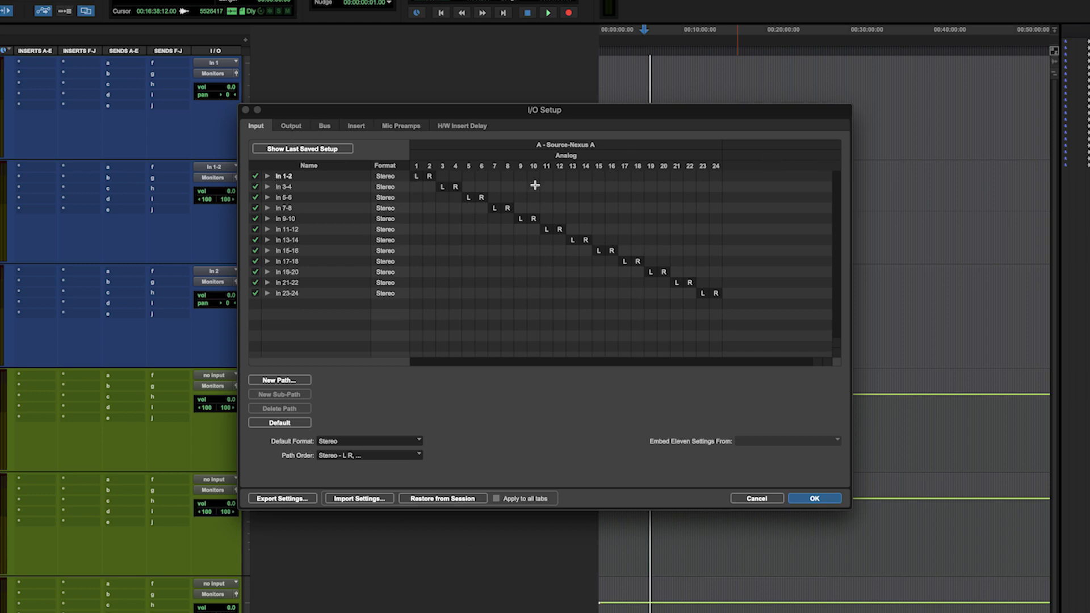
pyautogui.click(288, 126)
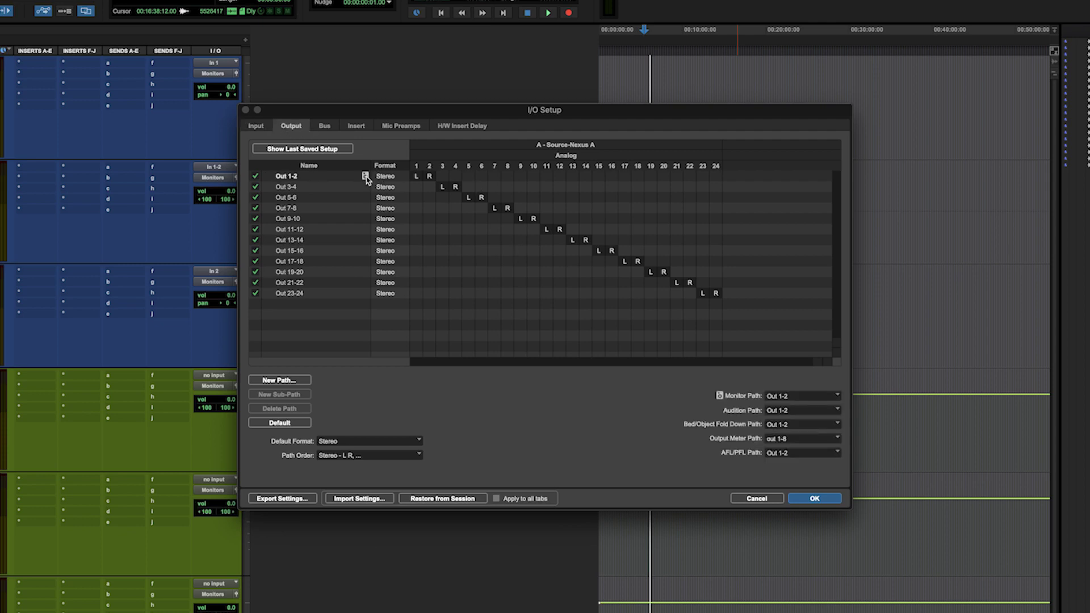
pyautogui.click(366, 177)
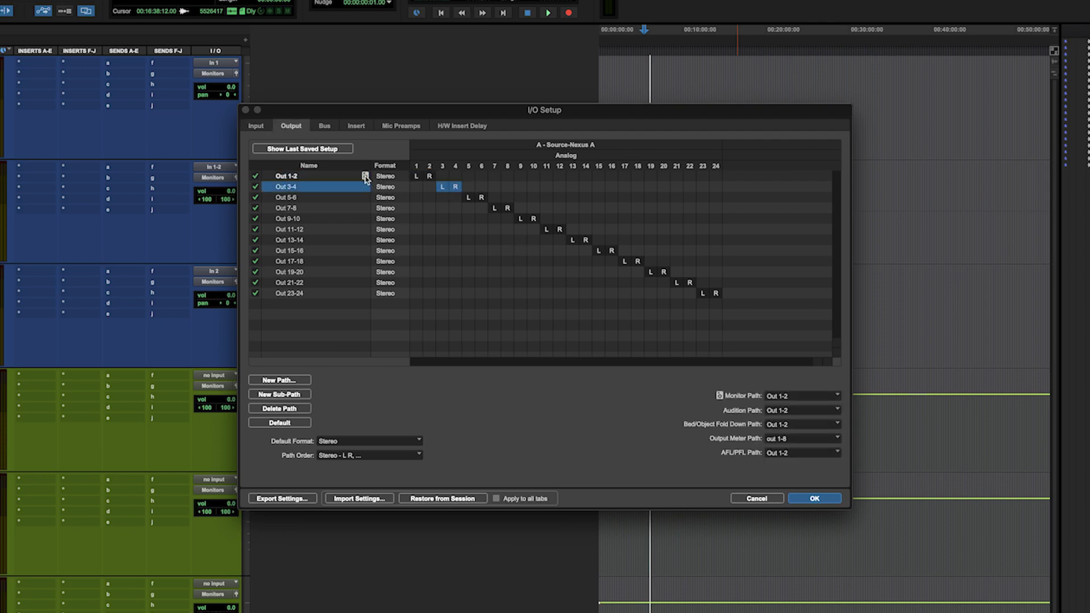
pyautogui.click(364, 189)
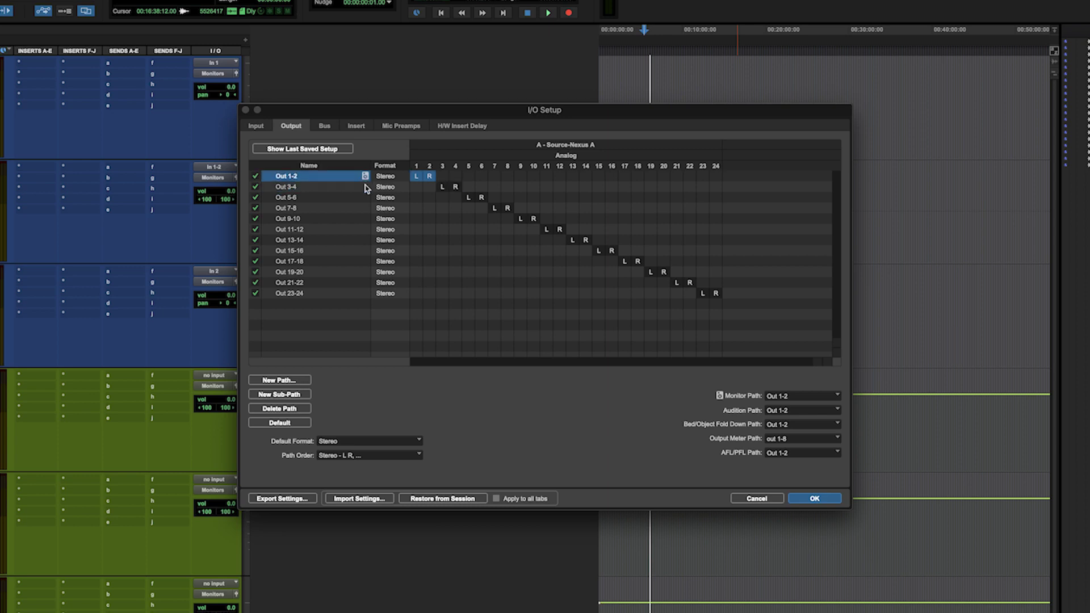
pyautogui.click(366, 188)
pyautogui.click(365, 177)
pyautogui.click(323, 126)
# Export the I/O settings as IO SETTINGS, then re-import IO SETTINGS.pio, keeping the session's paths.
pyautogui.click(288, 502)
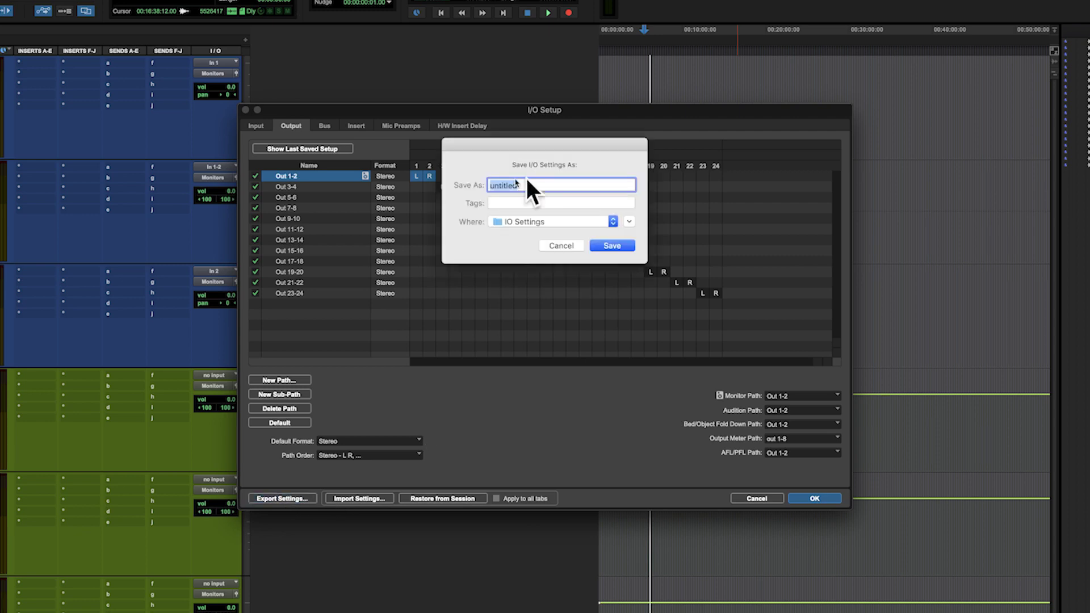
pyautogui.write('SV')
pyautogui.write('TINGS')
pyautogui.click(618, 247)
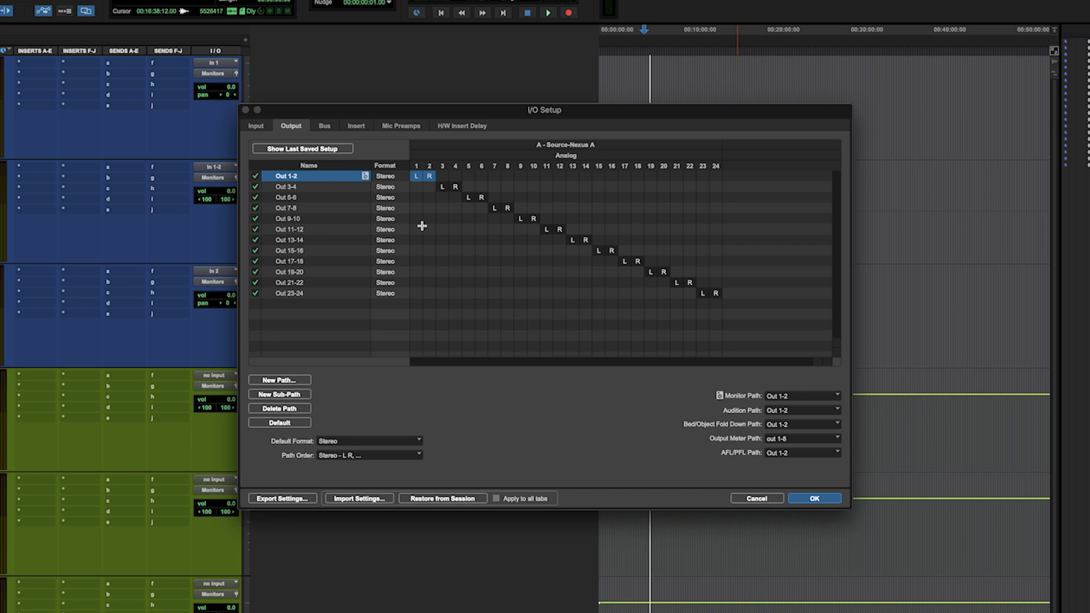
pyautogui.click(373, 501)
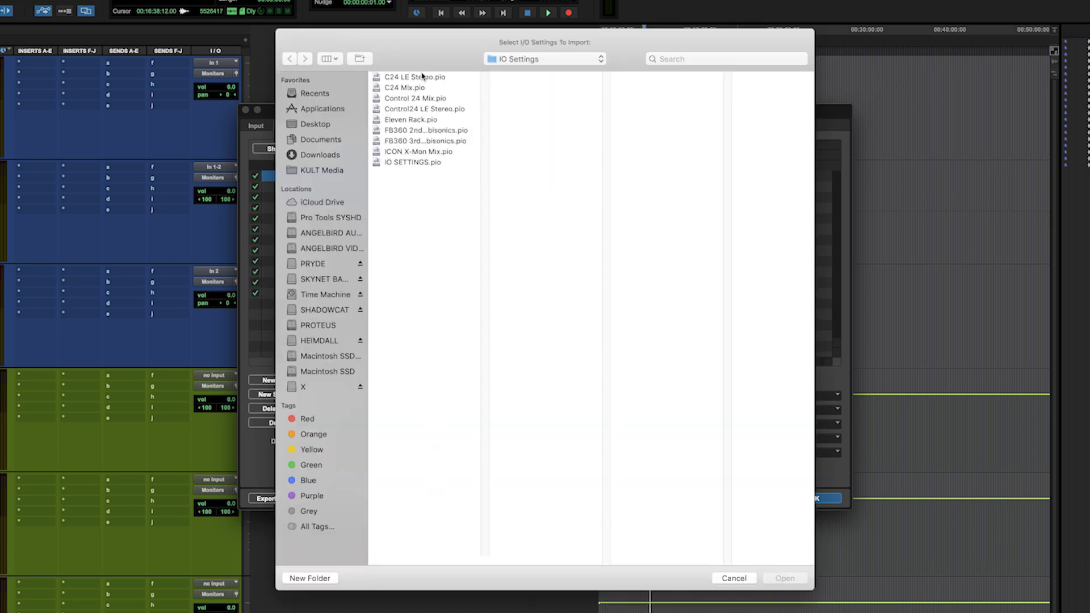
pyautogui.click(418, 163)
pyautogui.click(784, 578)
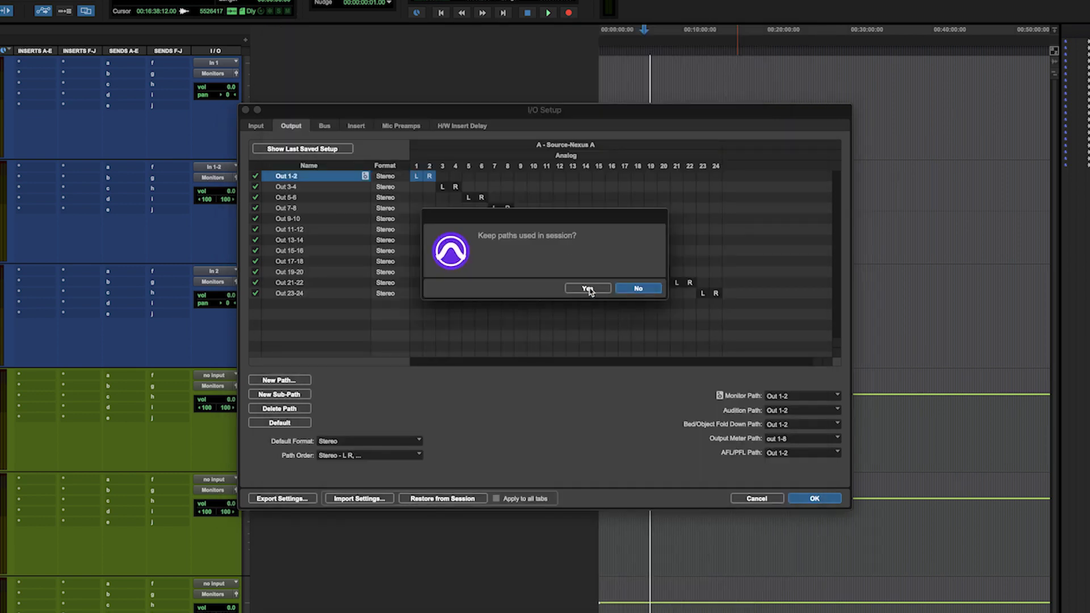
pyautogui.click(589, 290)
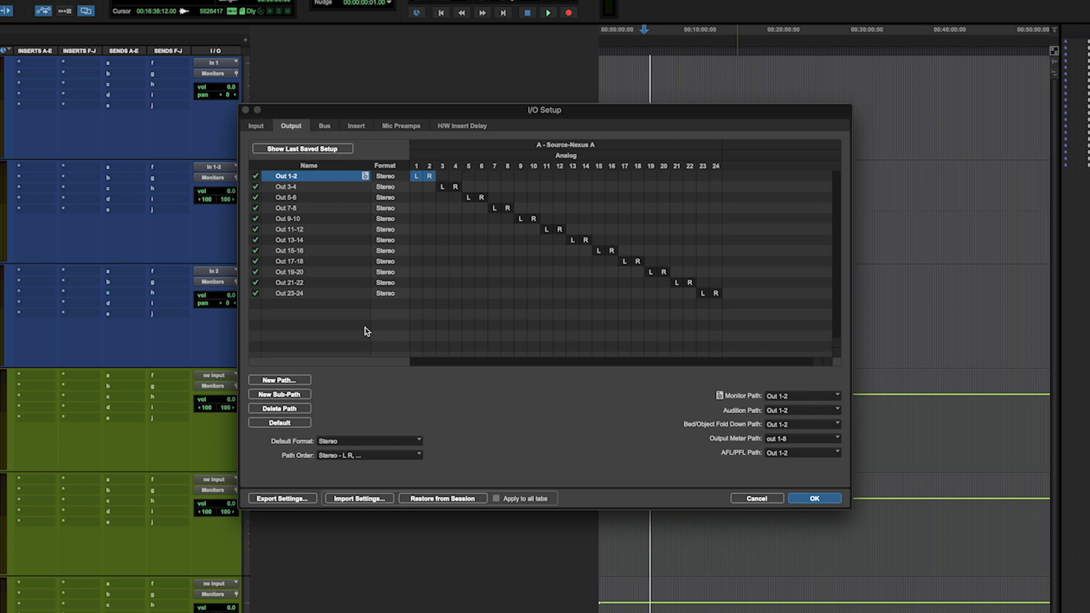
# Restore the I/O setup from the session and rename Out 1-2 to SPEAKERS.
pyautogui.click(469, 501)
pyautogui.click(584, 294)
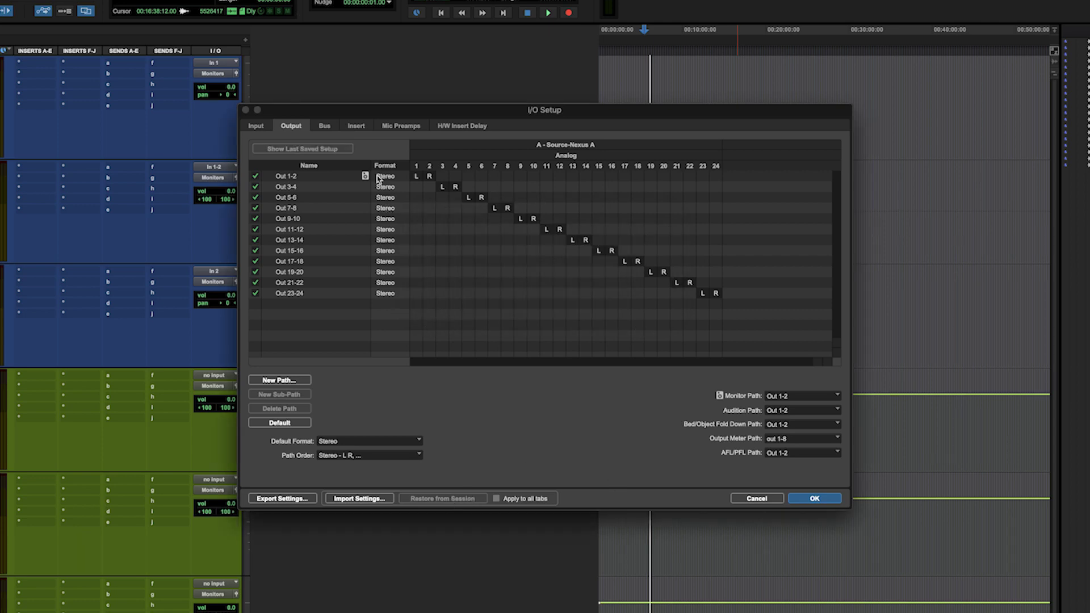
pyautogui.doubleClick(310, 177)
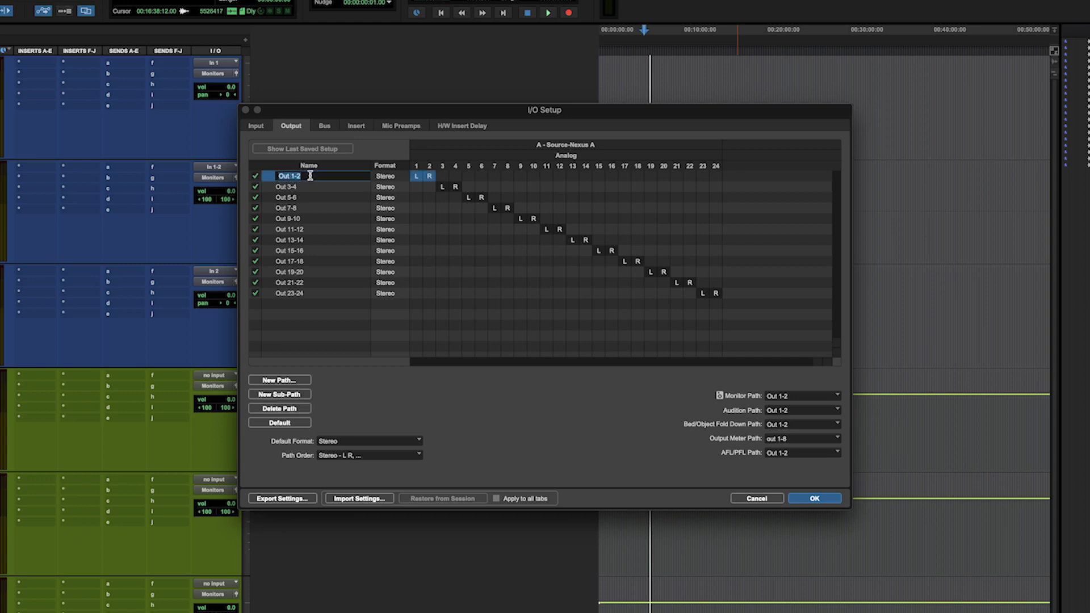
pyautogui.write('SPEAKERS')
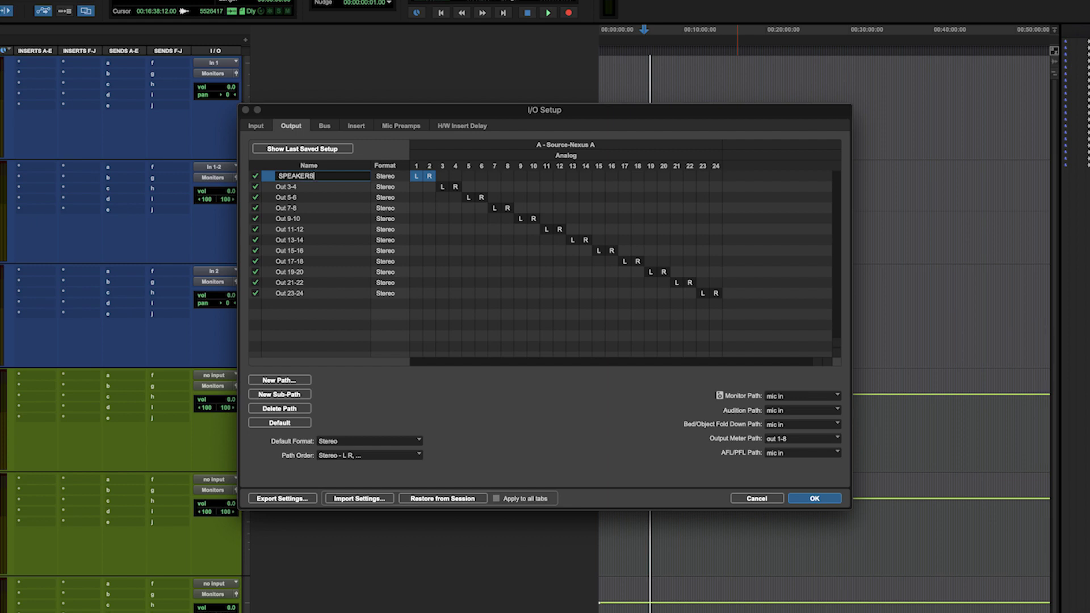
pyautogui.press('Return')
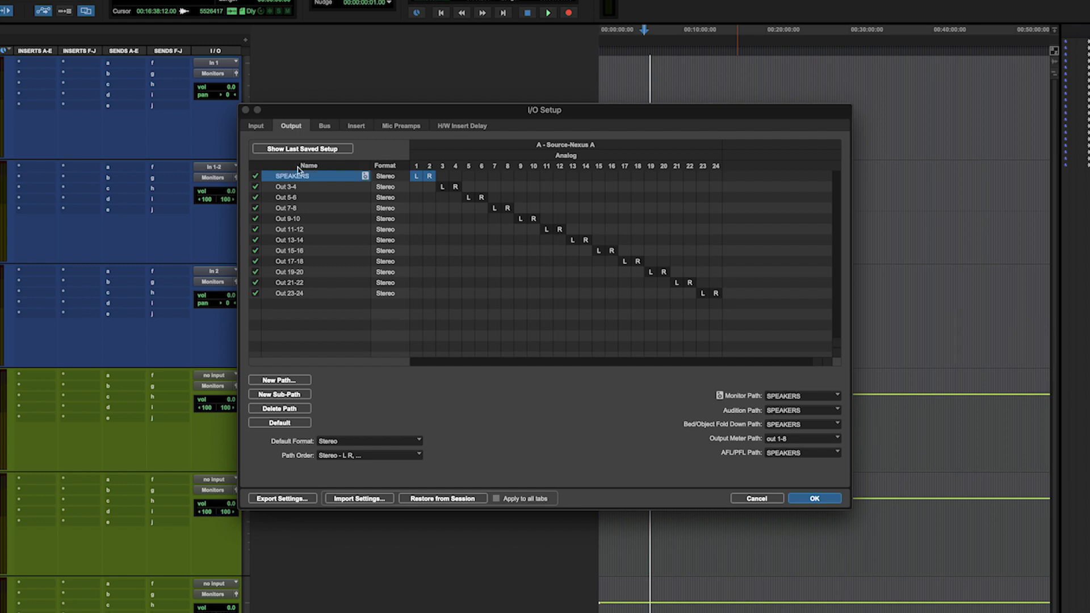
# Rename the In 2 sub-path under In 1-2 to MIC 2.
pyautogui.click(255, 125)
pyautogui.click(268, 176)
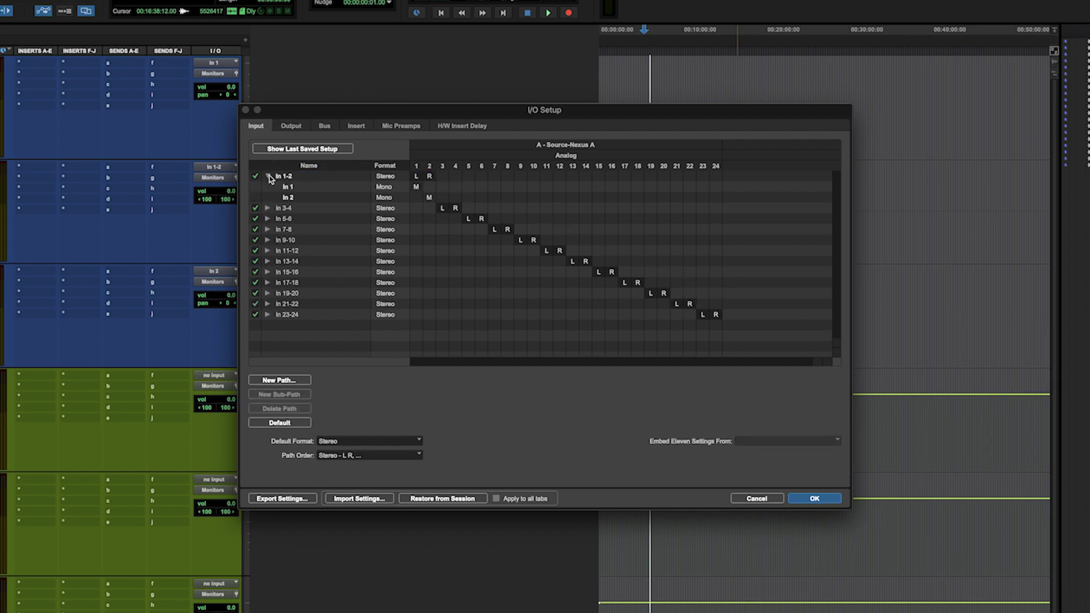
pyautogui.click(297, 197)
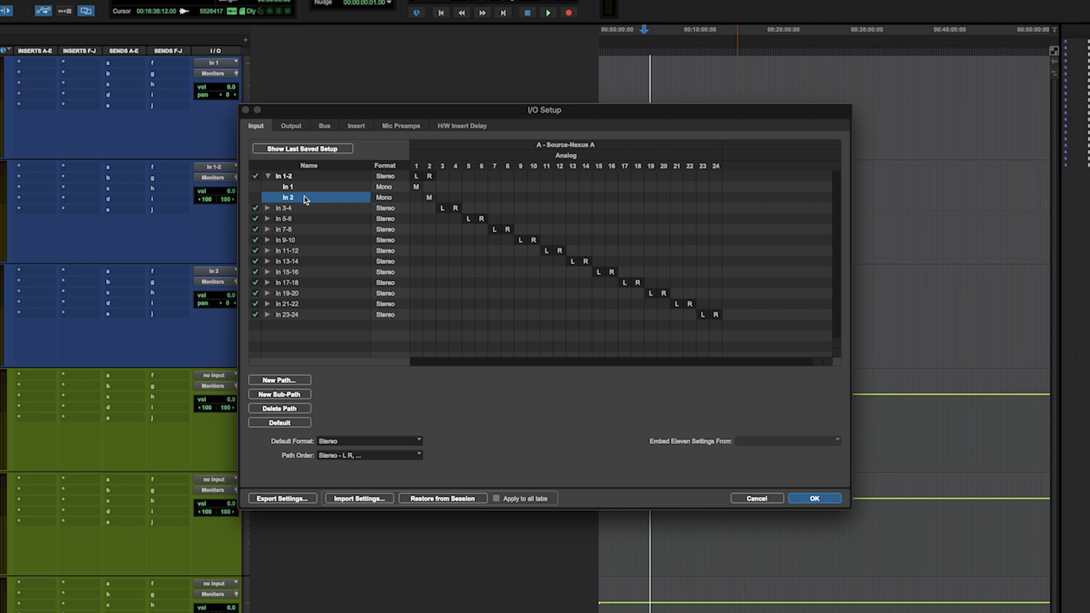
pyautogui.click(307, 198)
pyautogui.write('MIC @')
pyautogui.press('Return')
pyautogui.click(310, 177)
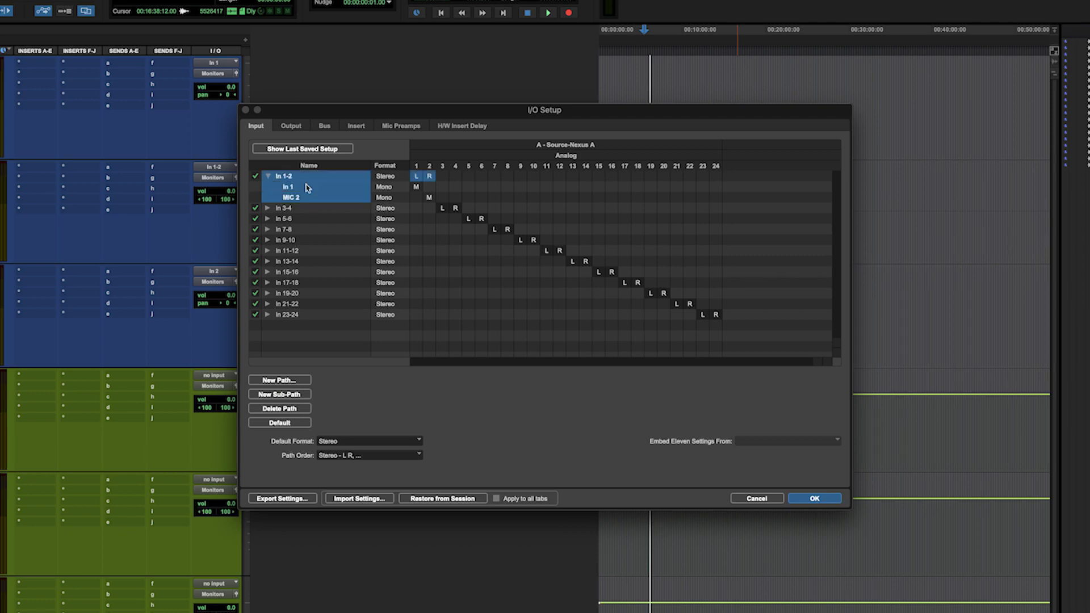
# Create a new Mono input path named MIC, assigned to input 24.
pyautogui.click(286, 382)
pyautogui.click(501, 240)
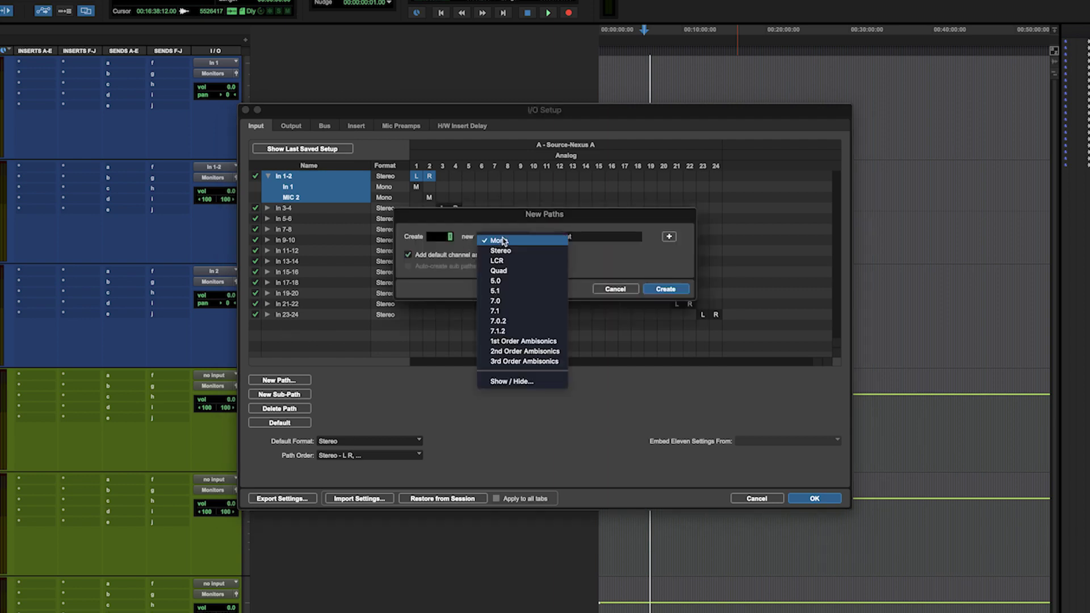
pyautogui.click(463, 244)
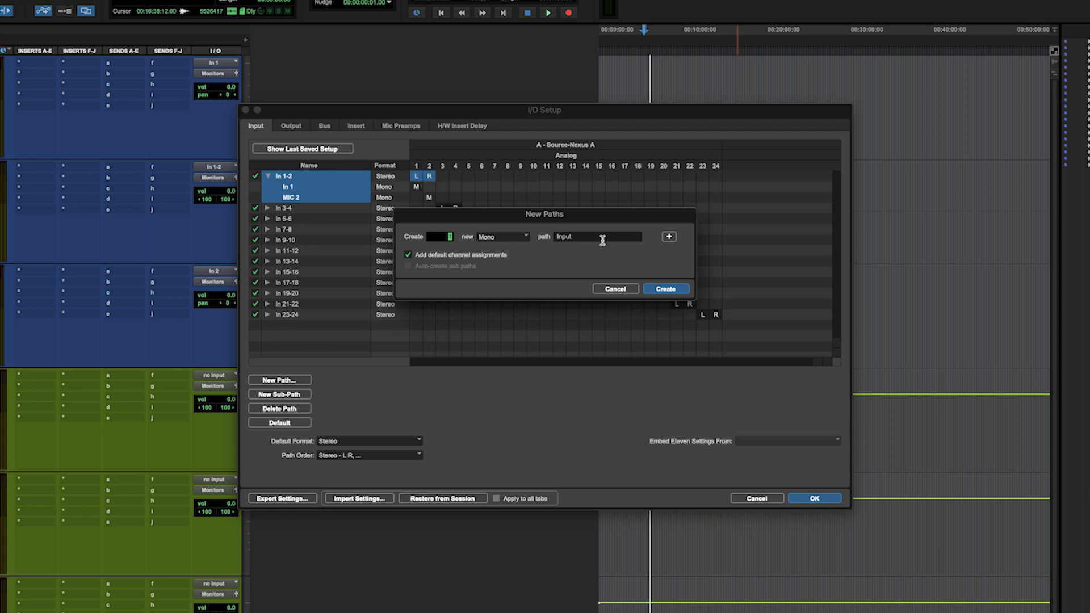
pyautogui.moveTo(595, 237); pyautogui.dragTo(549, 236)
pyautogui.write('MIC')
pyautogui.click(677, 290)
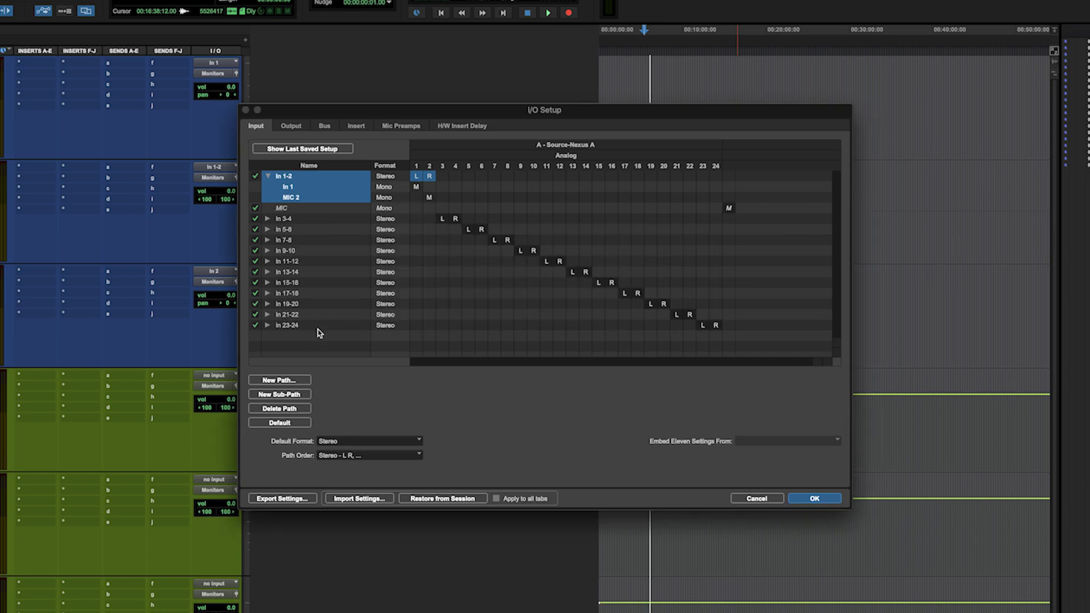
# Move the MIC path's assignment from channel 24 to channel 1, then delete the MIC path.
pyautogui.click(727, 209)
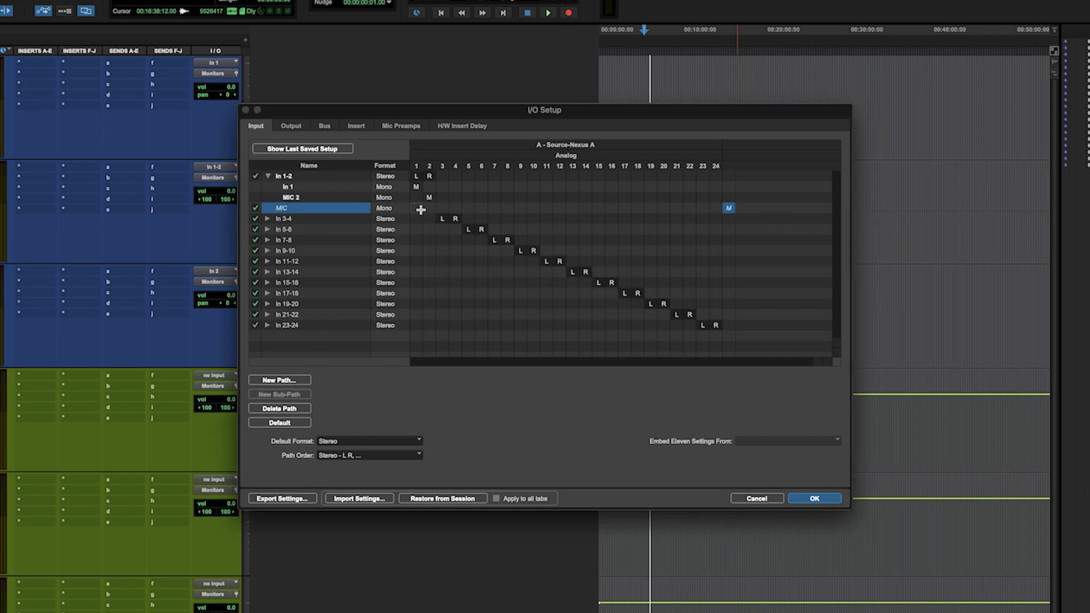
pyautogui.click(418, 209)
pyautogui.click(284, 425)
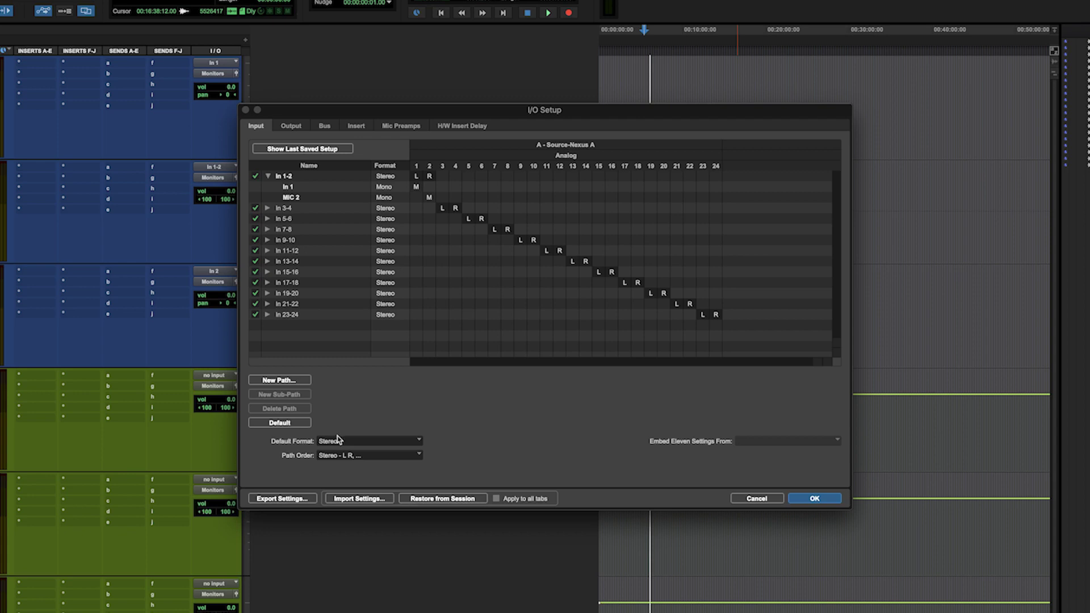
pyautogui.click(392, 445)
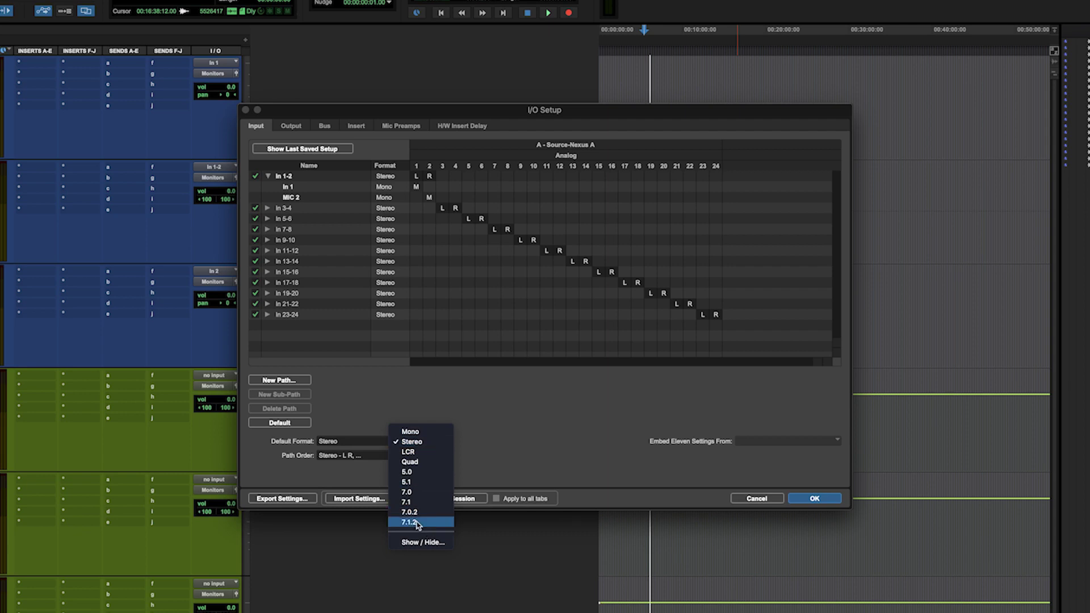
pyautogui.click(487, 435)
pyautogui.click(380, 457)
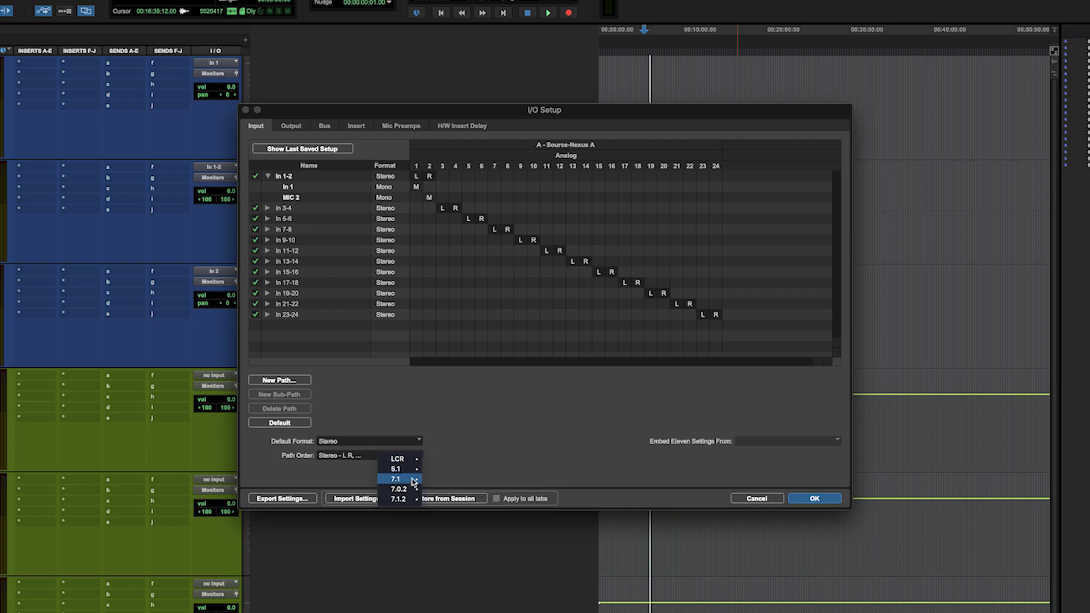
pyautogui.moveTo(398, 459)
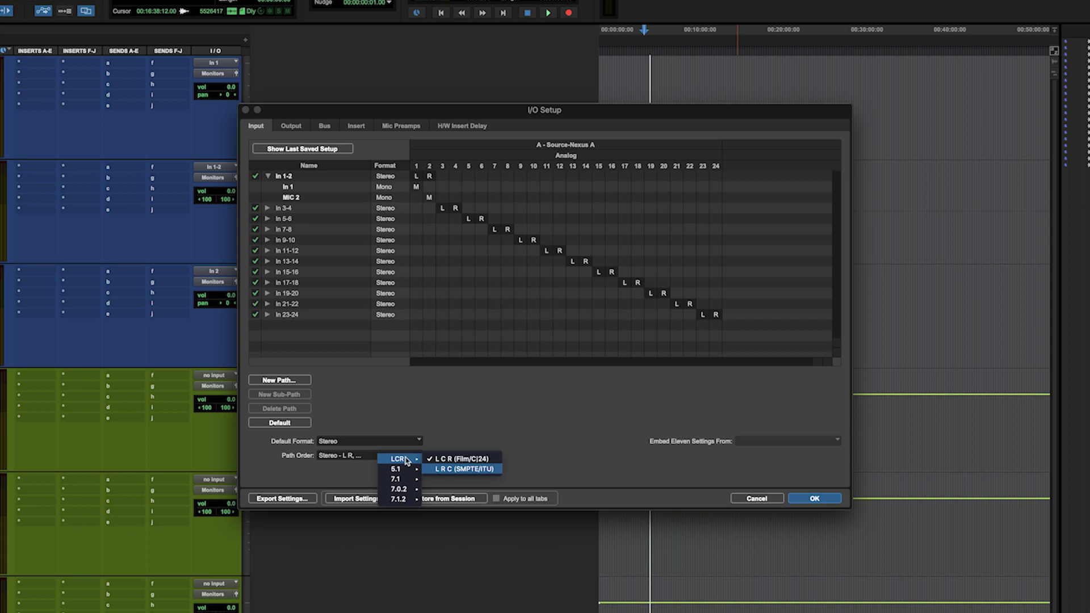
pyautogui.click(460, 469)
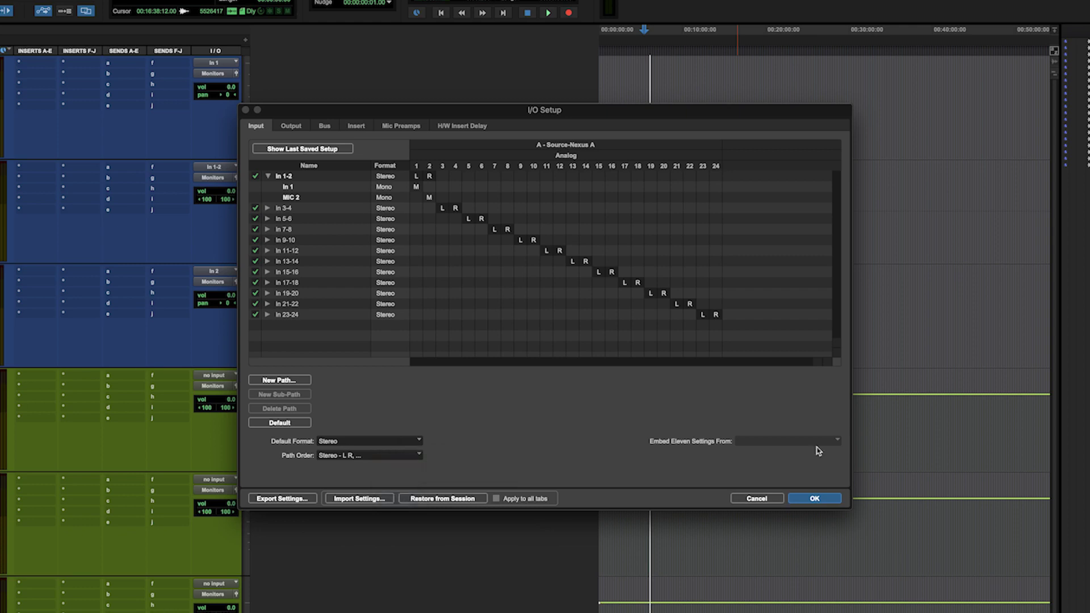
# Show the output paths and keep SPEAKERS as both monitor and audition path.
pyautogui.click(287, 127)
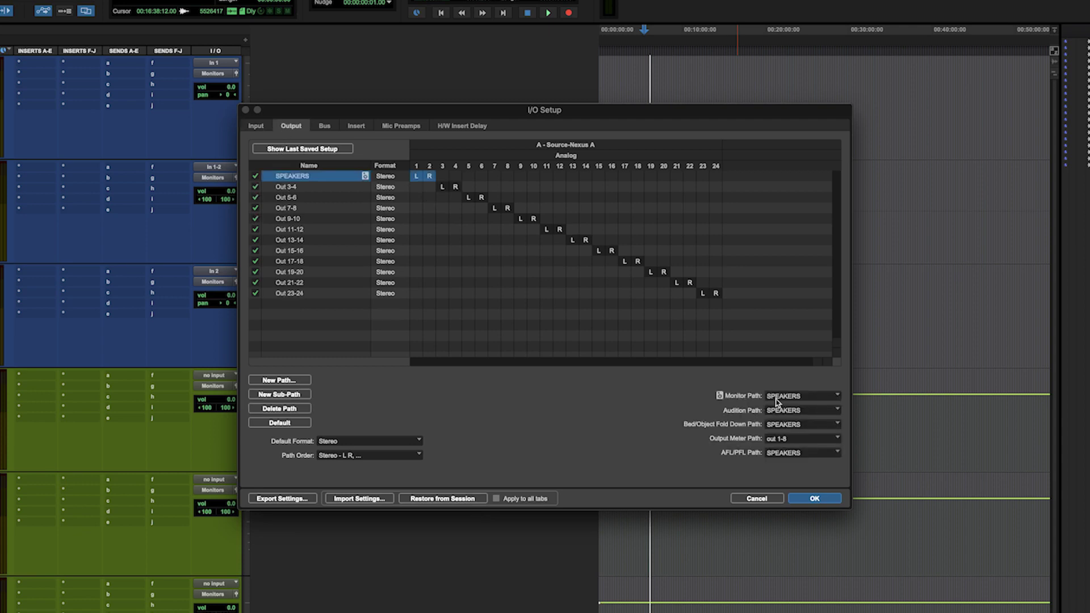
pyautogui.click(779, 400)
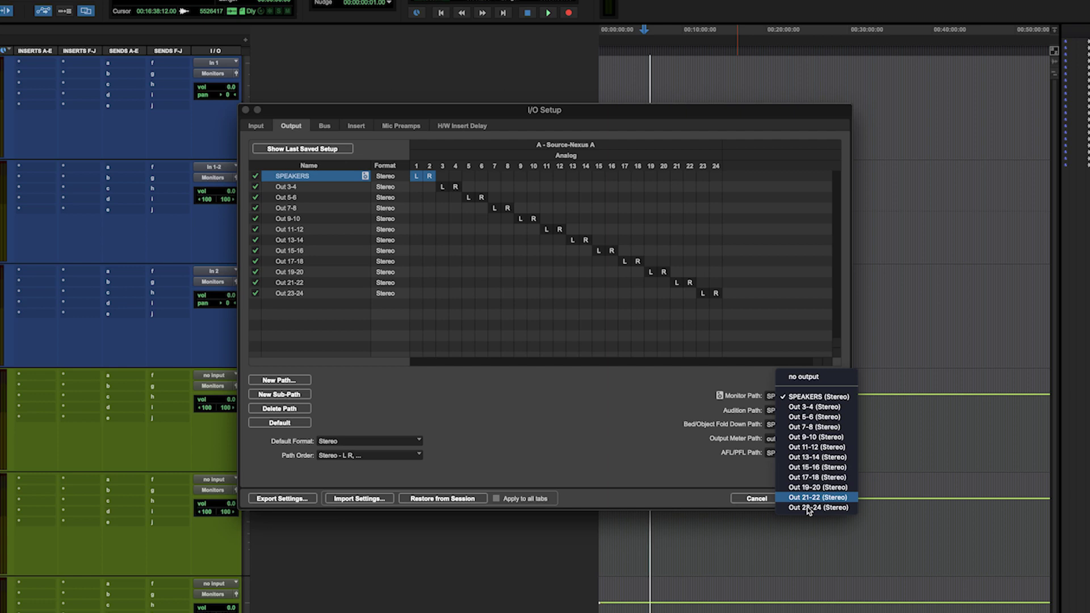
pyautogui.click(779, 399)
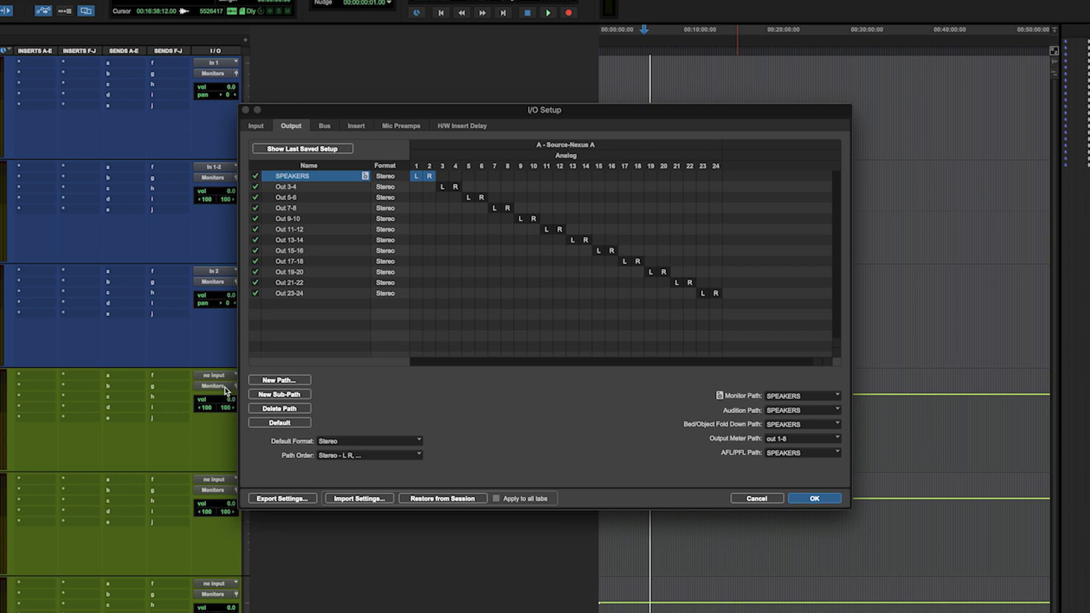
pyautogui.click(794, 397)
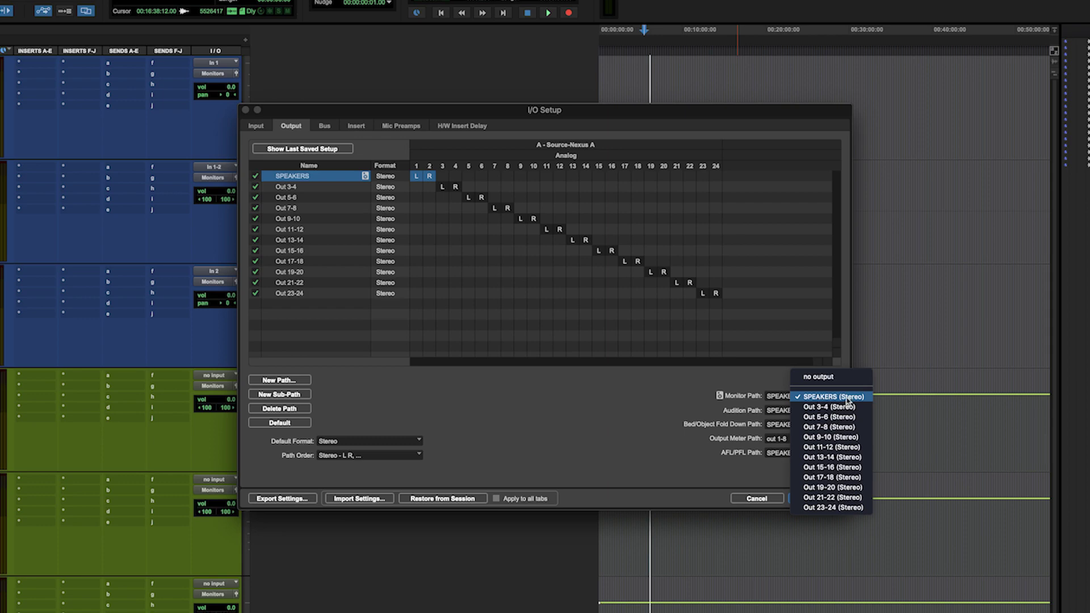
pyautogui.click(771, 417)
pyautogui.click(770, 417)
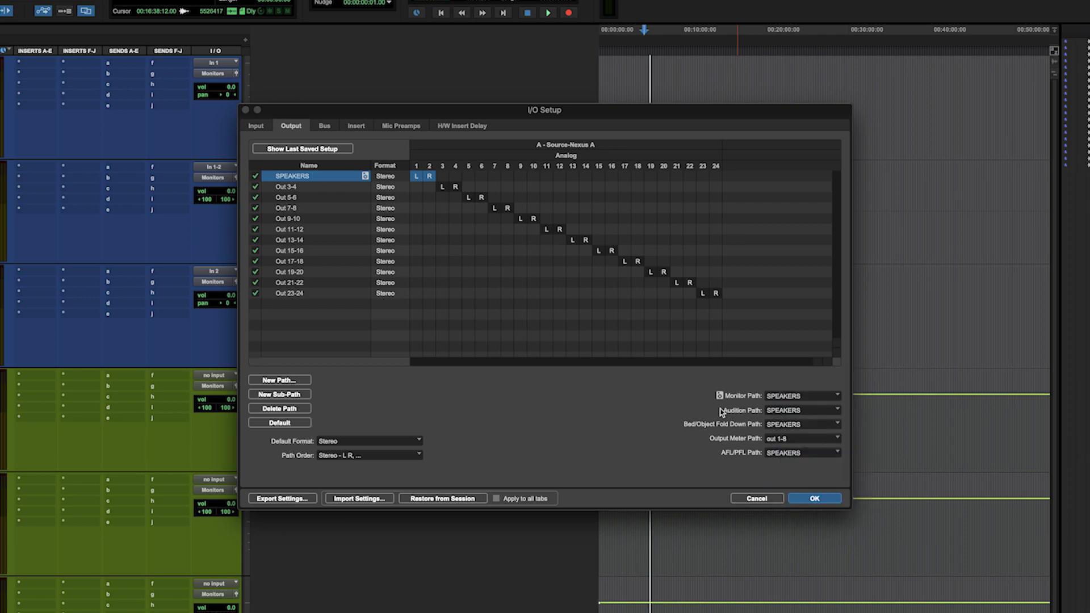
# Cancel I/O Setup and browse the session's first audio file in the Workspace browser.
pyautogui.click(756, 500)
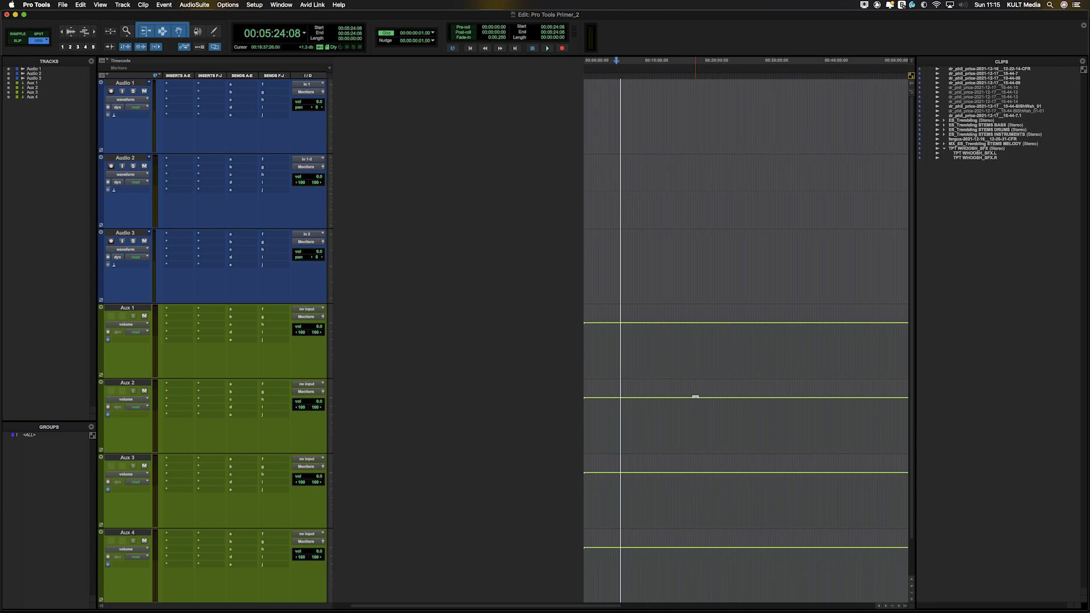
pyautogui.hotkey('alt', ';')
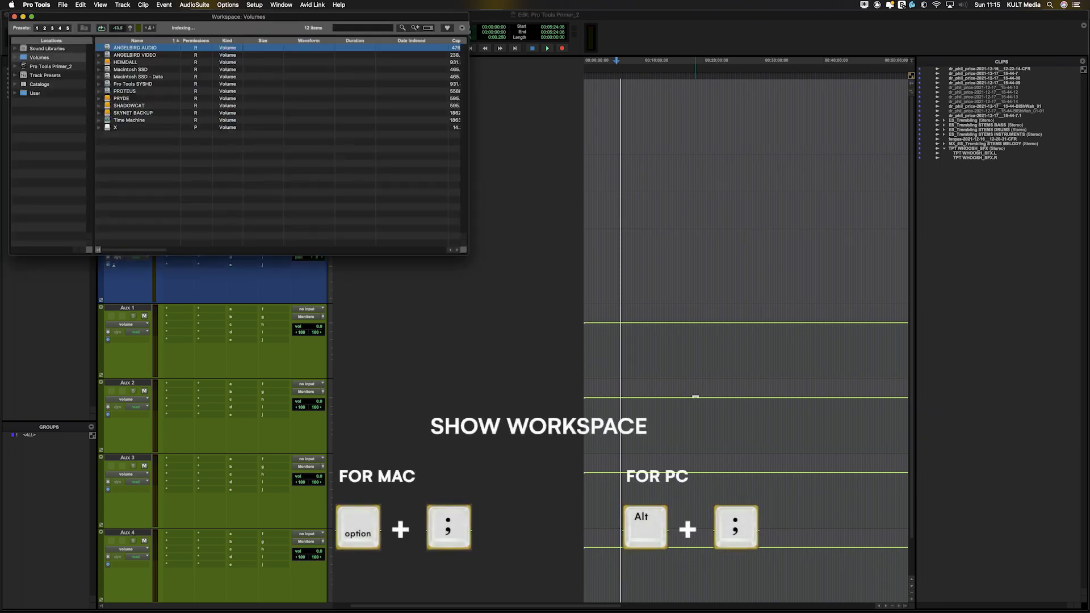
pyautogui.moveTo(198, 18); pyautogui.dragTo(532, 107)
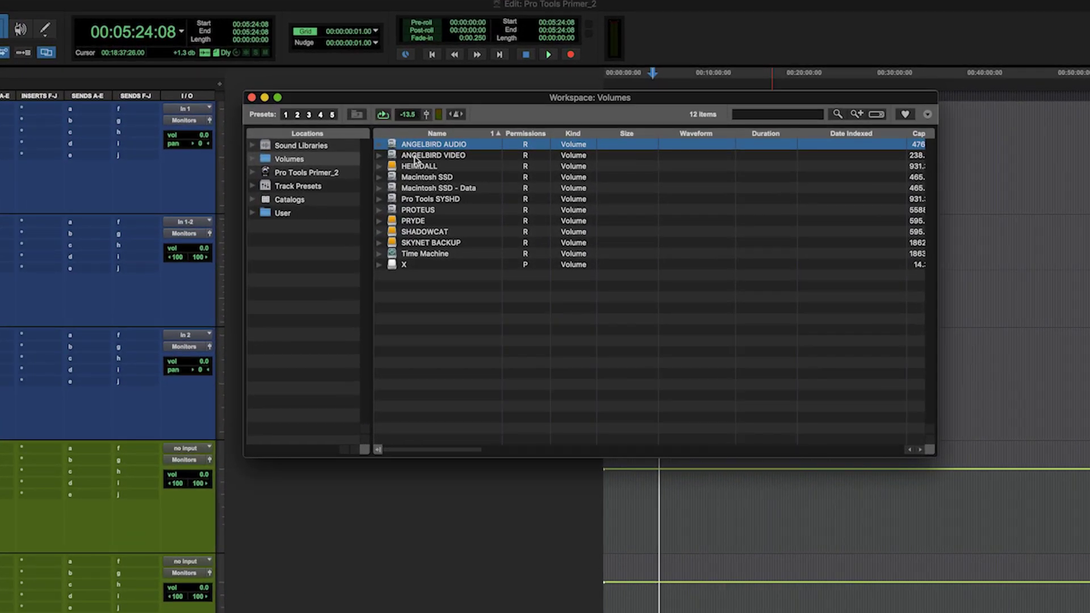
pyautogui.click(442, 200)
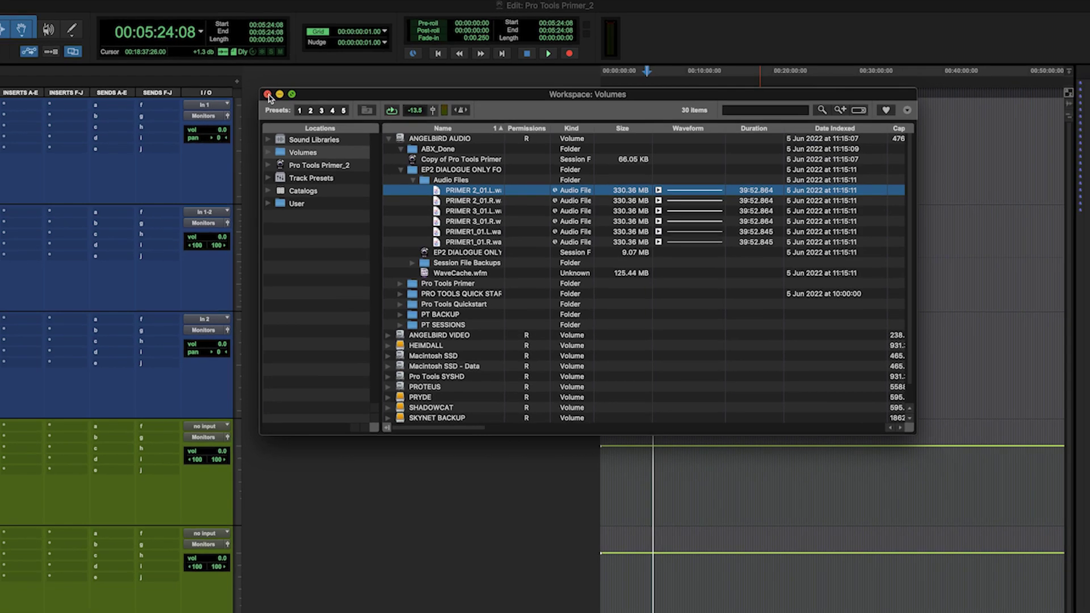
pyautogui.click(252, 99)
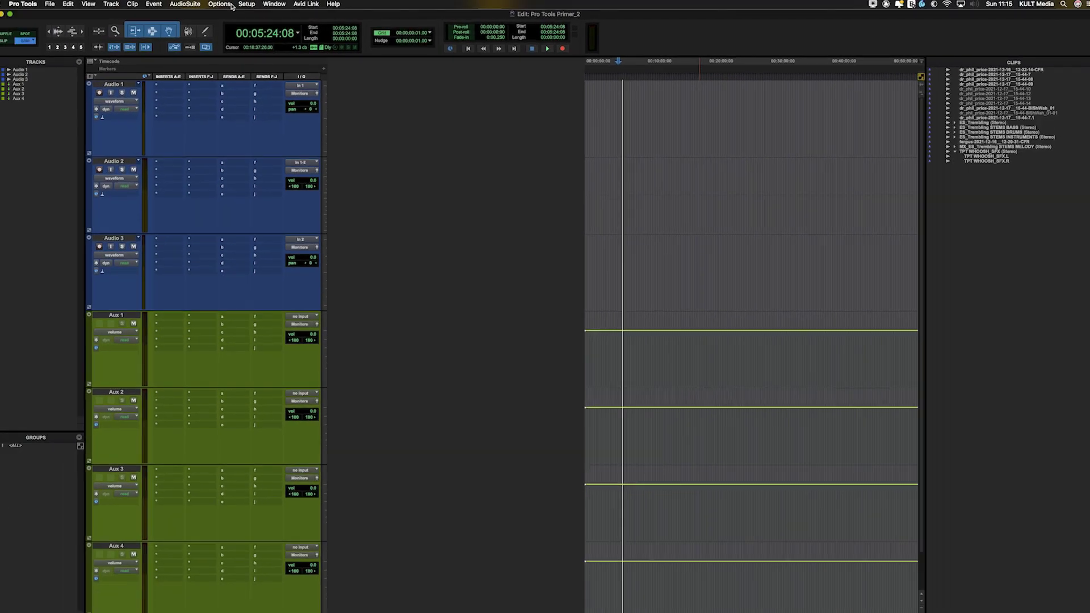
# Reopen I/O Setup and set the output meter path to Monitors.
pyautogui.click(255, 5)
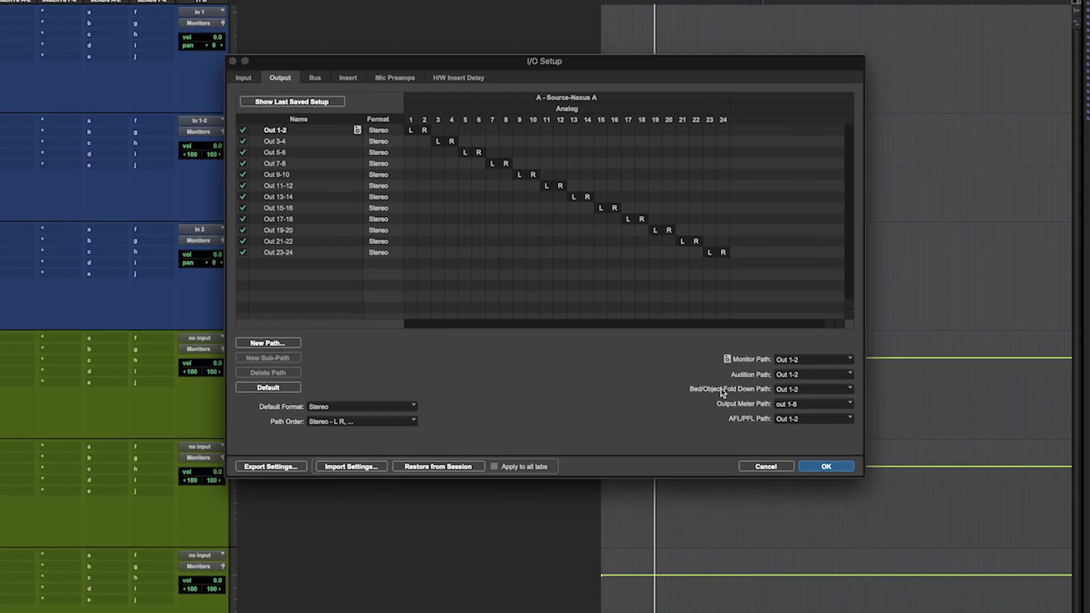
pyautogui.click(787, 408)
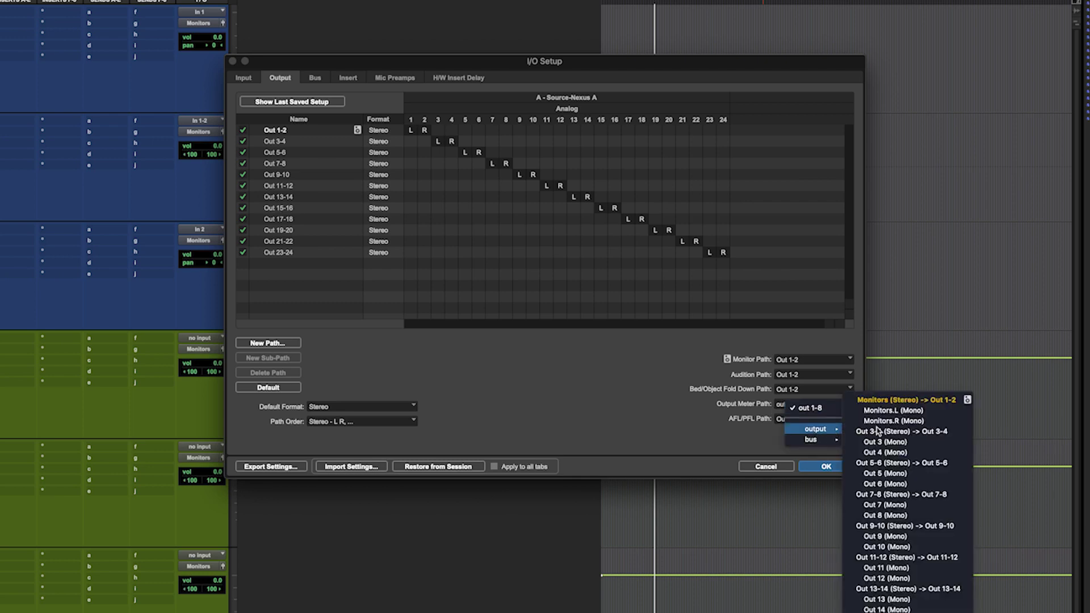
pyautogui.click(894, 402)
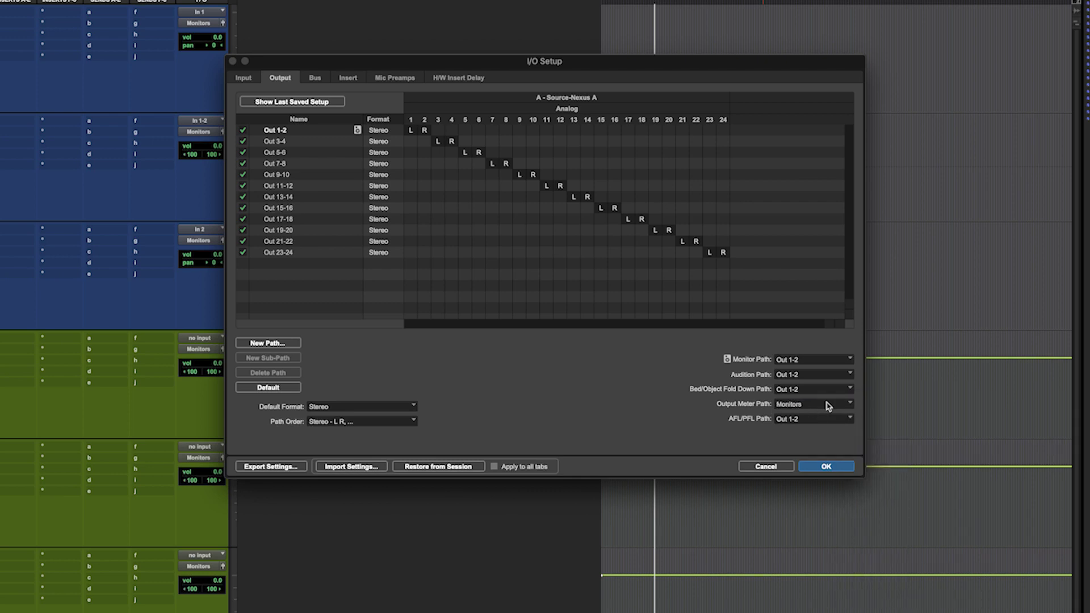
pyautogui.click(830, 406)
# Check the AFL/PFL path options and leave the path on Out 1-2.
pyautogui.click(824, 424)
pyautogui.click(824, 421)
pyautogui.click(737, 429)
pyautogui.click(789, 423)
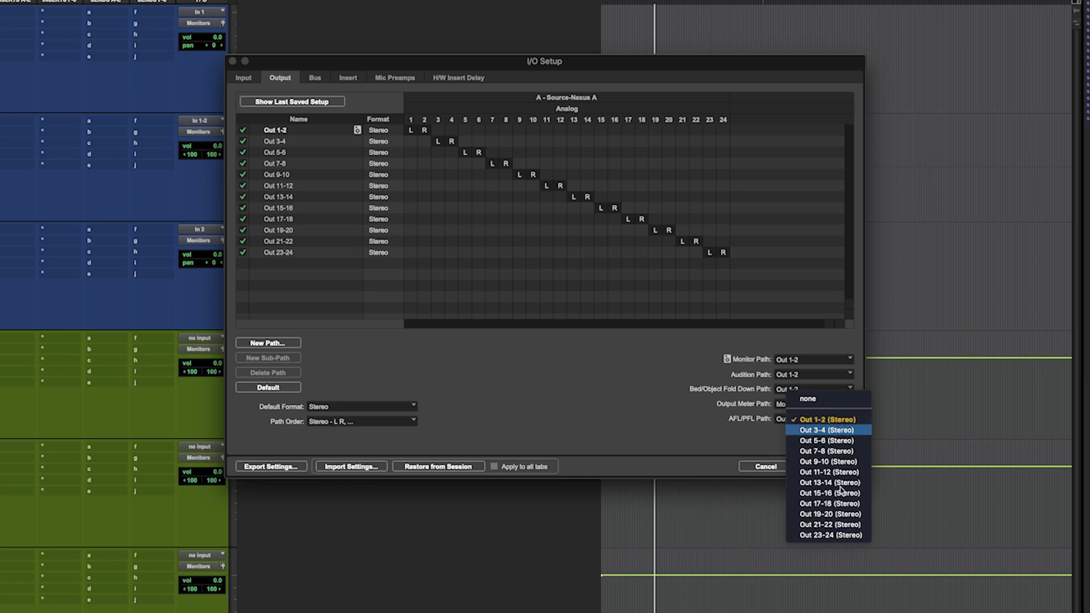
pyautogui.click(729, 440)
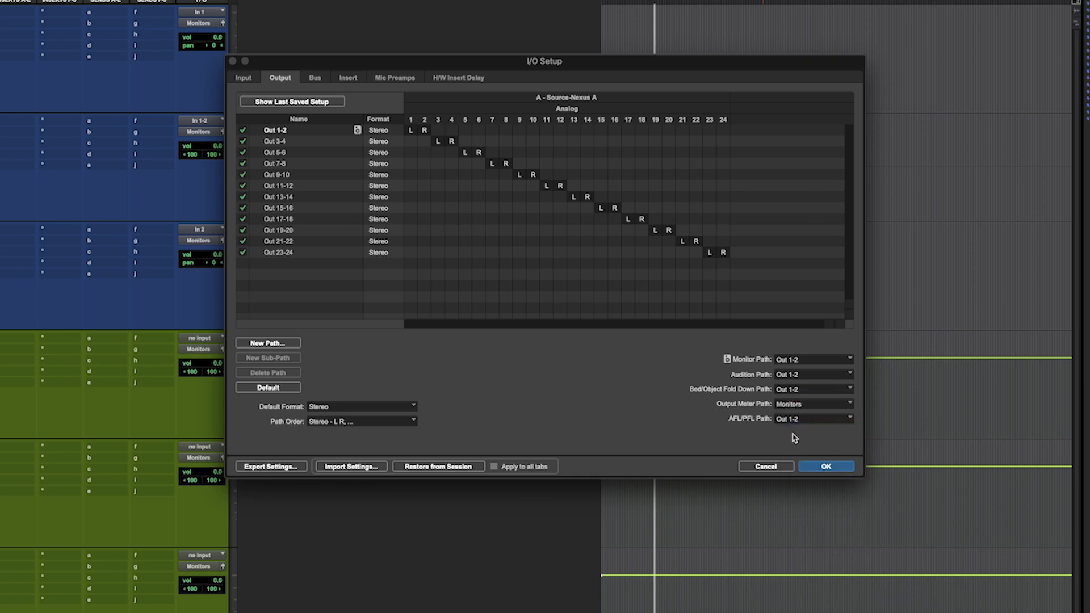